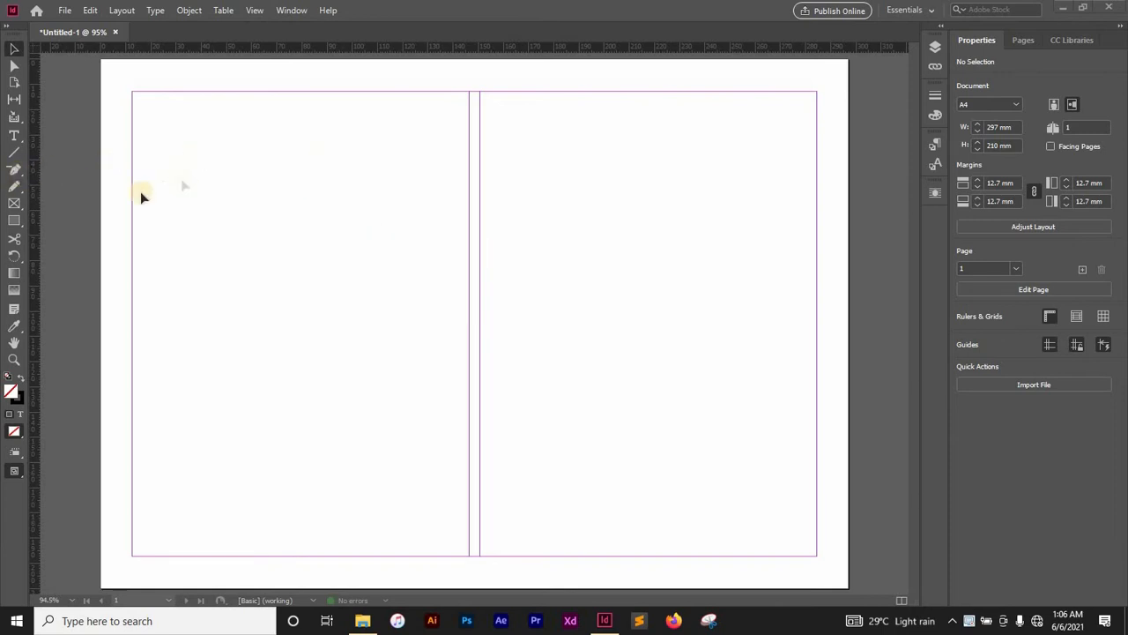
Create a text frame across the left column's width, covering about its upper 70%, and fill it with placeholder text.
left_click(13, 136)
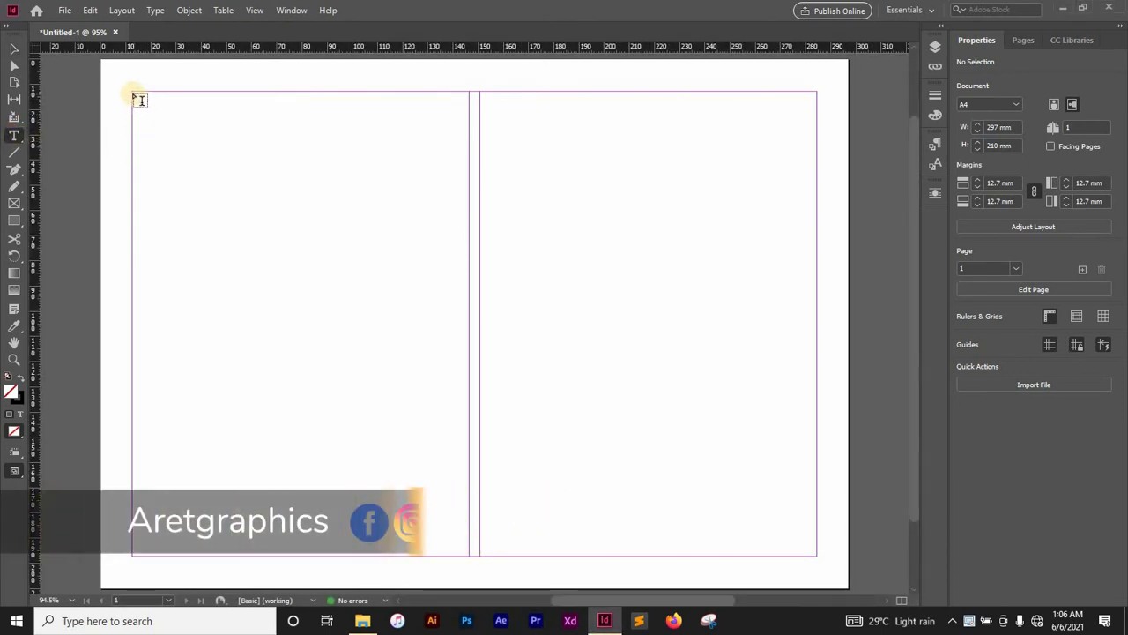
left_click_drag(139, 99, 173, 198)
left_click_drag(250, 310, 467, 416)
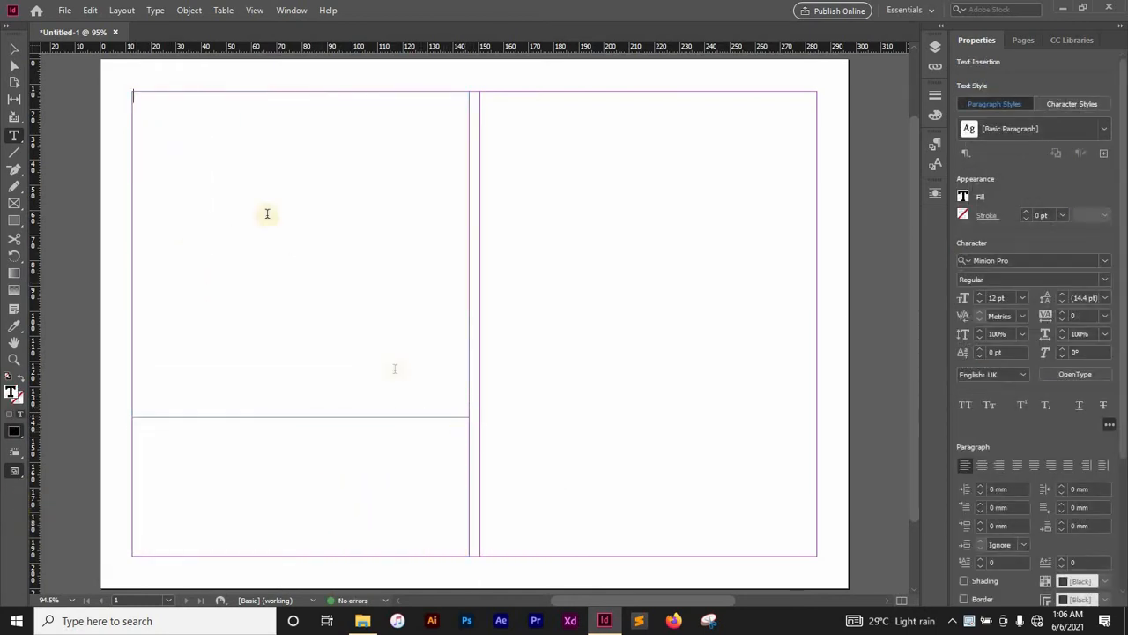
right_click(189, 131)
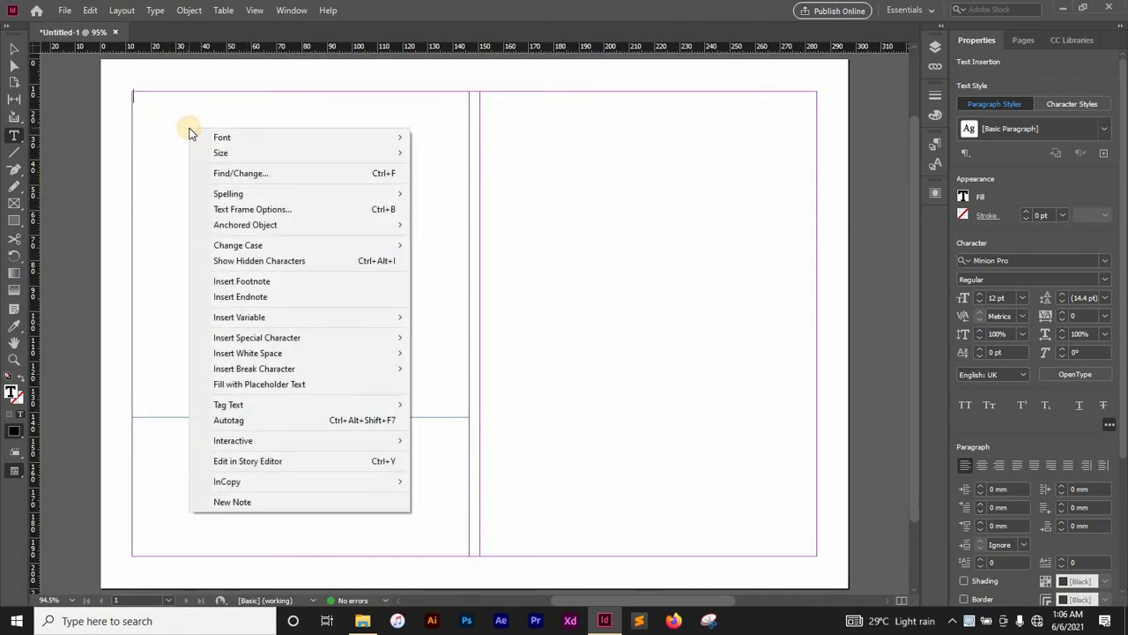
left_click(279, 385)
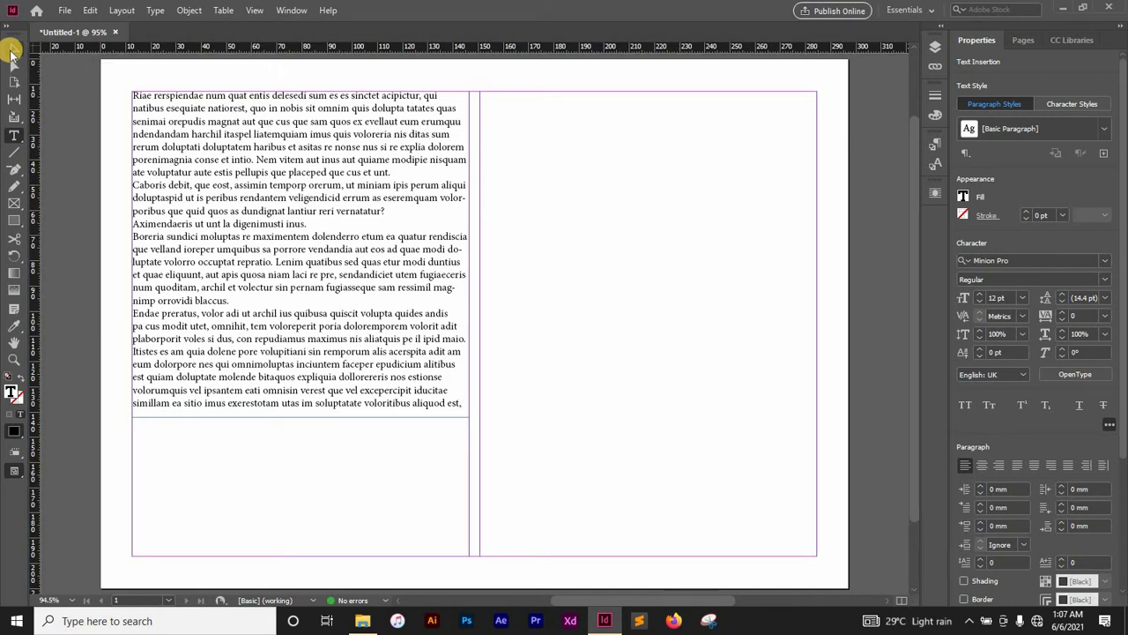
Duplicate the placeholder text frame into the right column, aligned with the original.
left_click(13, 49)
left_click(614, 260)
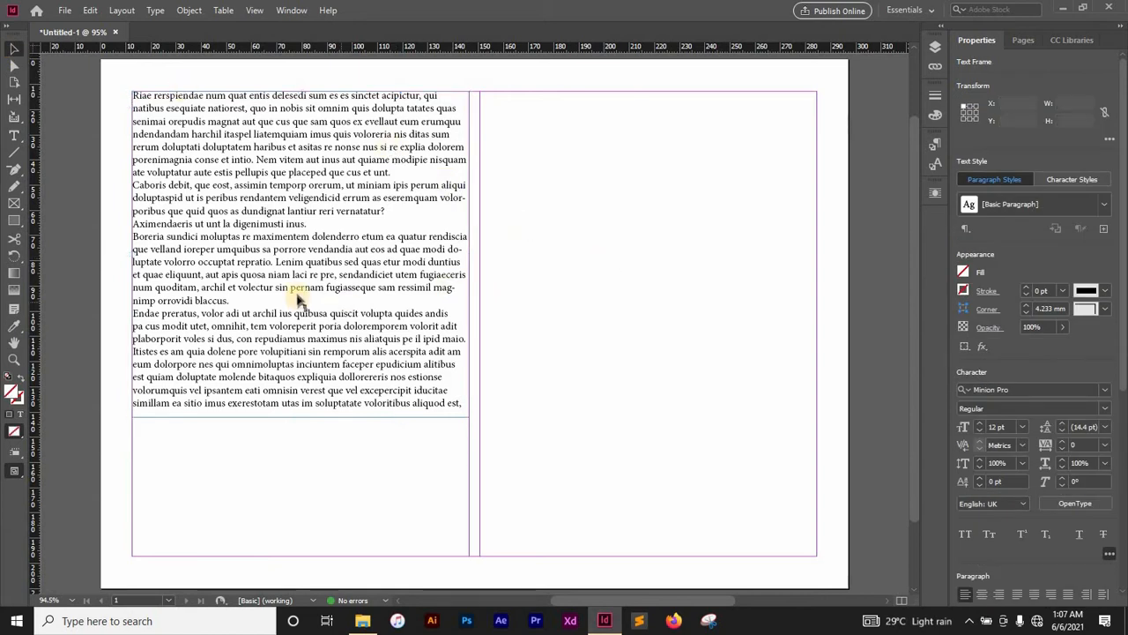
left_click_drag(296, 289, 646, 301)
left_click(541, 457)
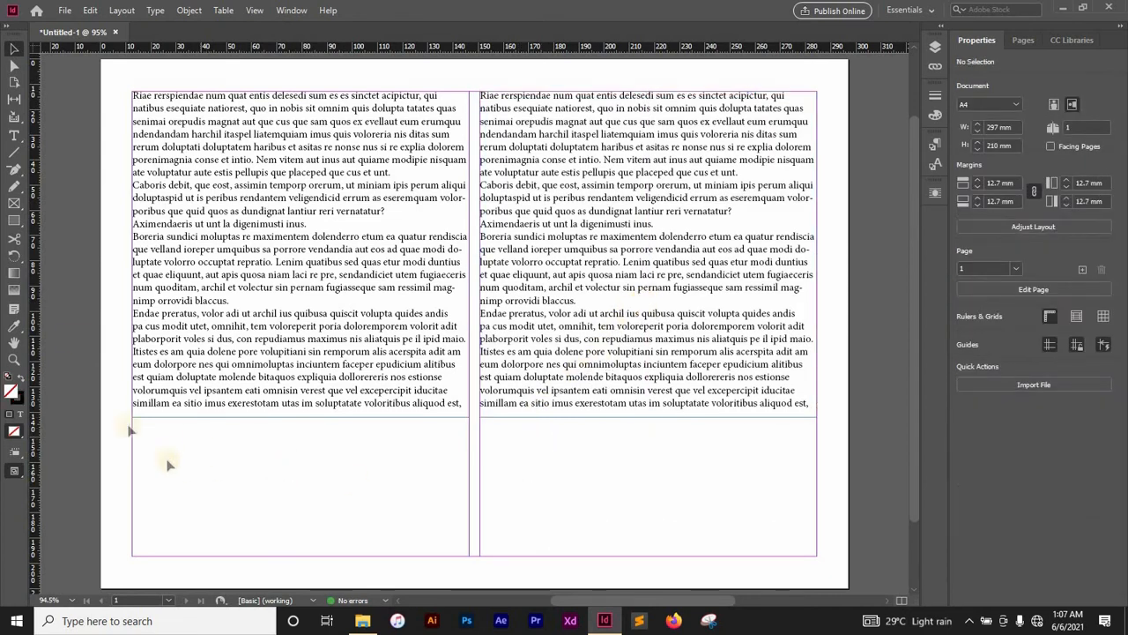
Draw a rectangular graphic frame about 108.5 by 99.7 mm across both columns and place the jewelry-box image in it.
left_click(14, 205)
left_click_drag(333, 166, 604, 418)
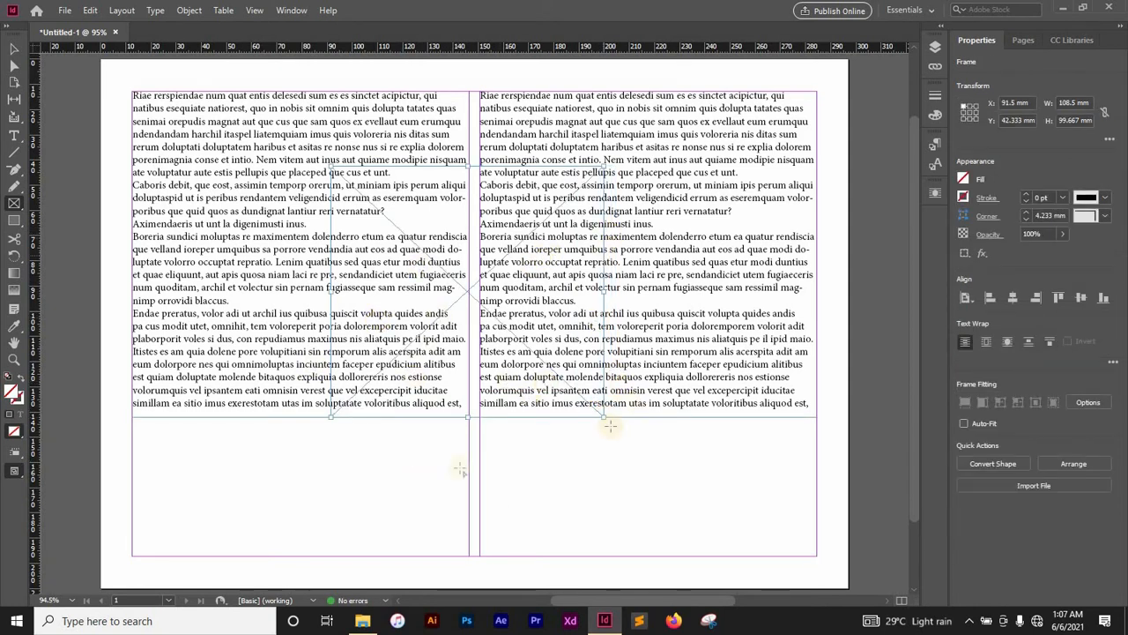
left_click(365, 621)
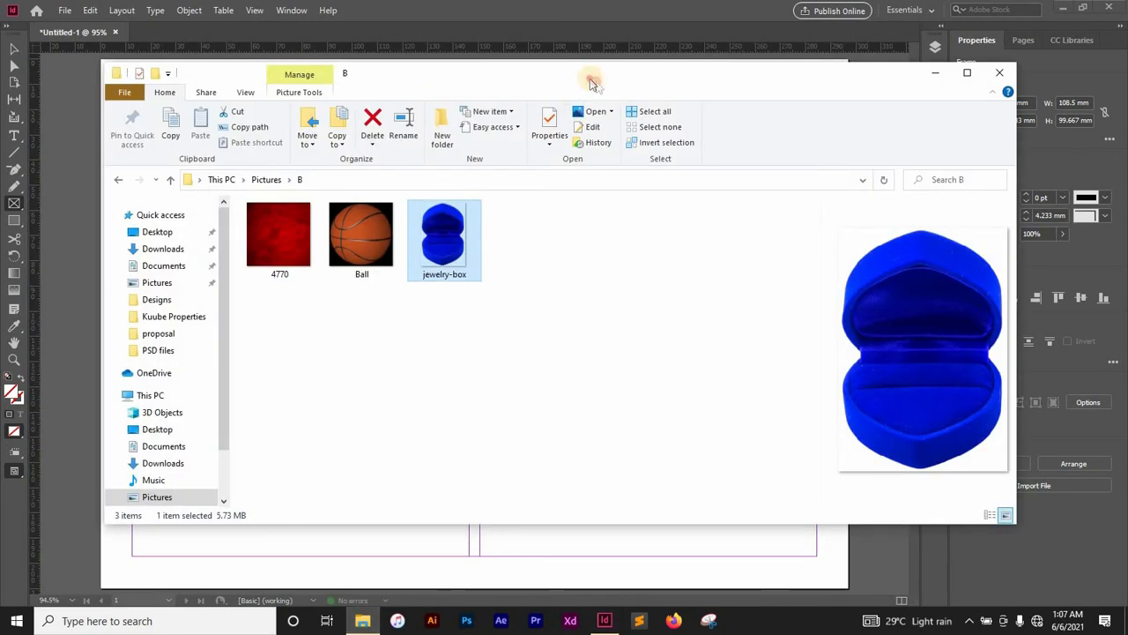
left_click_drag(594, 81, 953, 97)
left_click_drag(814, 262, 410, 308)
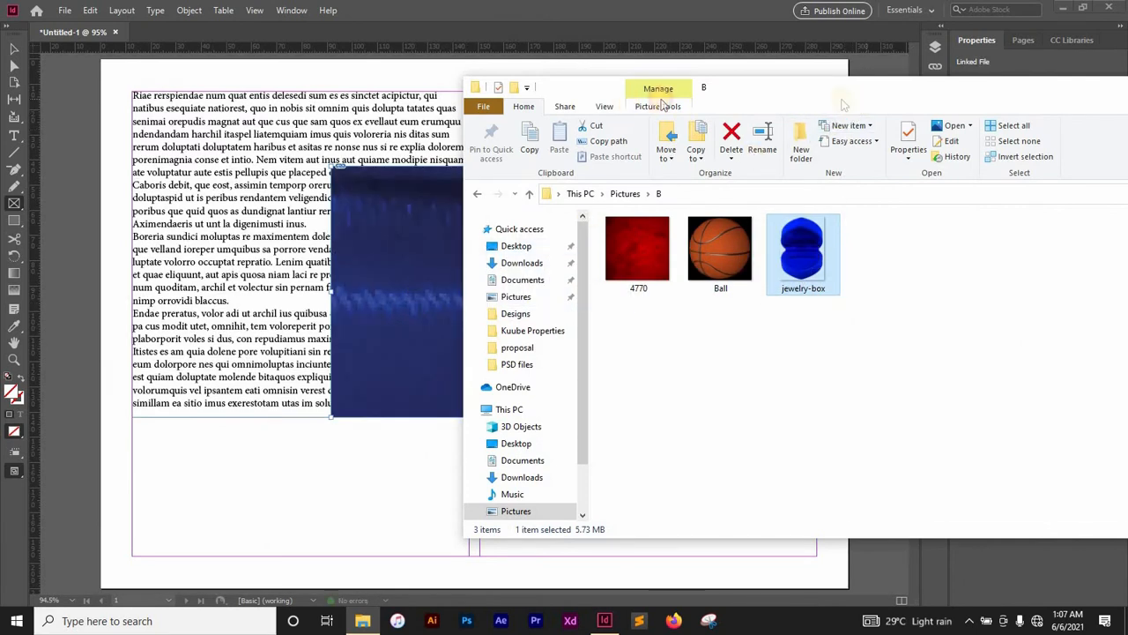
left_click(881, 55)
left_click(429, 189)
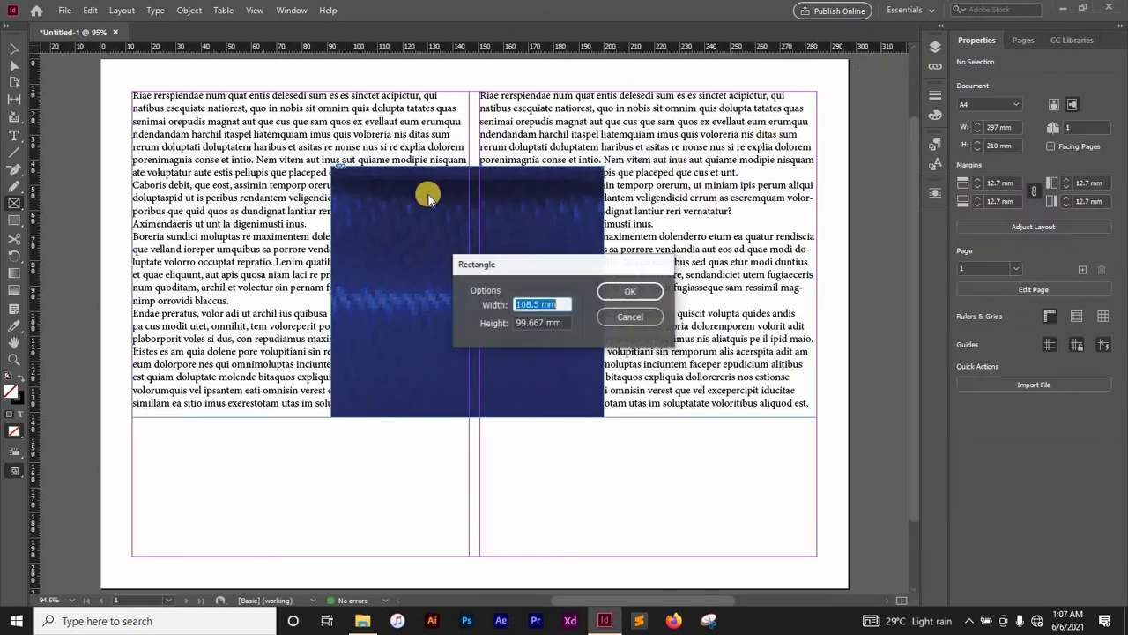
left_click(657, 300)
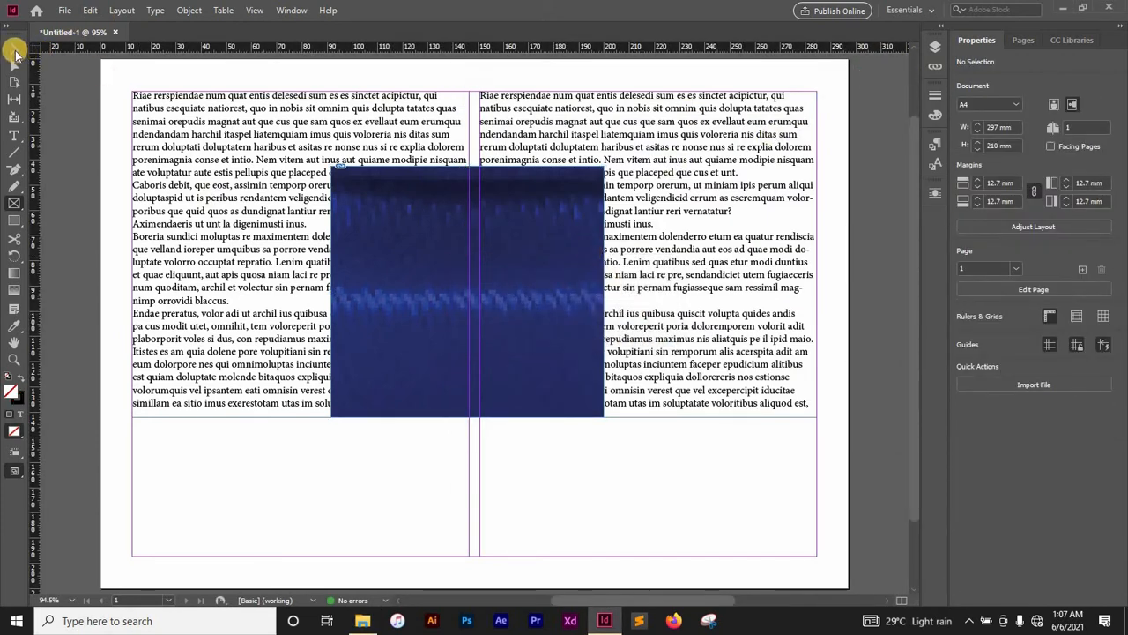
Fit the jewelry-box image proportionally inside its frame.
left_click(14, 49)
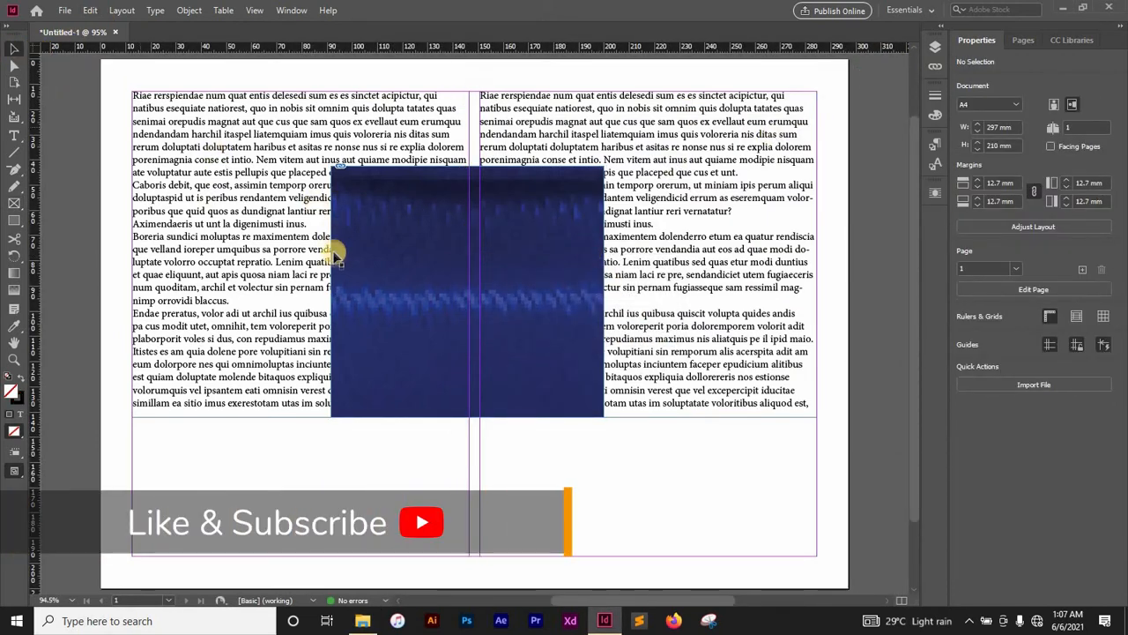
right_click(520, 240)
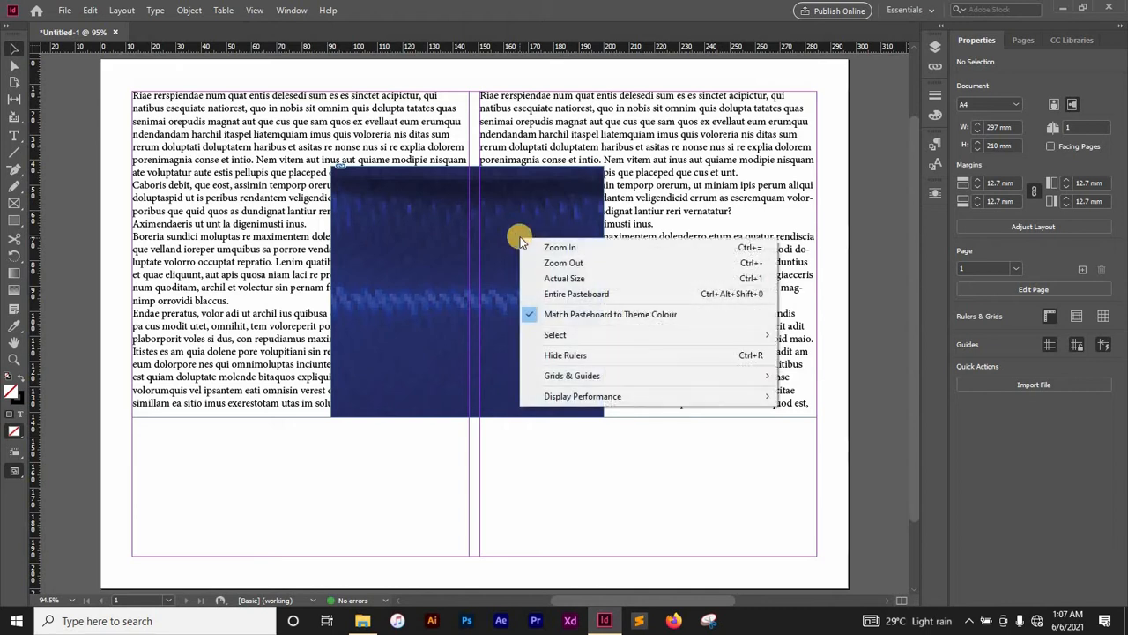
left_click(502, 241)
right_click(502, 242)
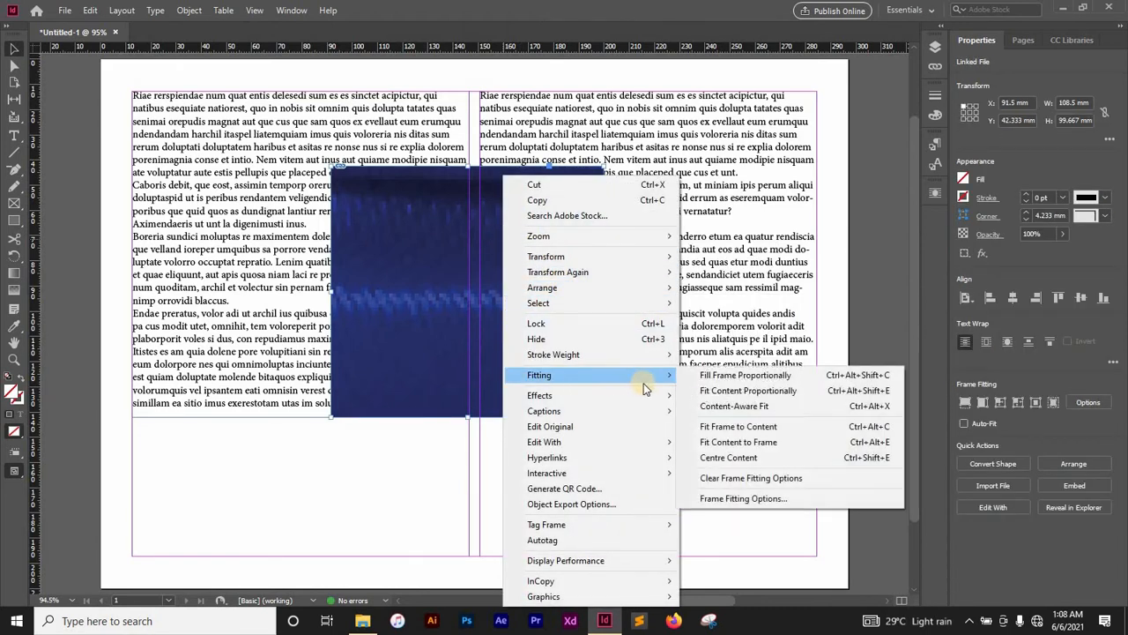
mouse_move(654, 377)
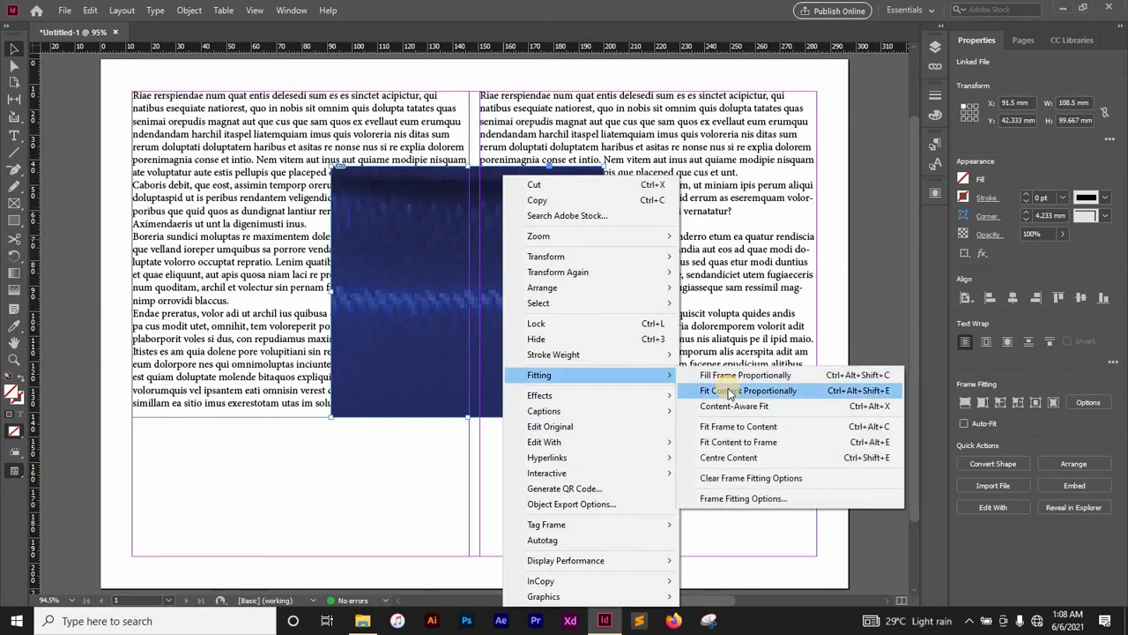
left_click(729, 391)
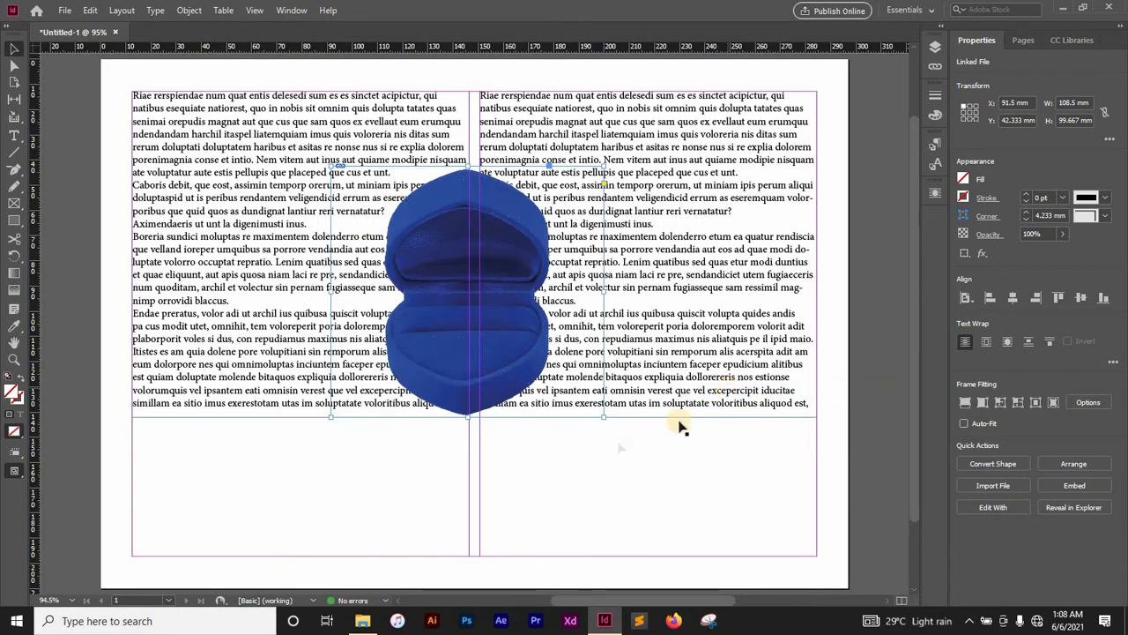
left_click(544, 448)
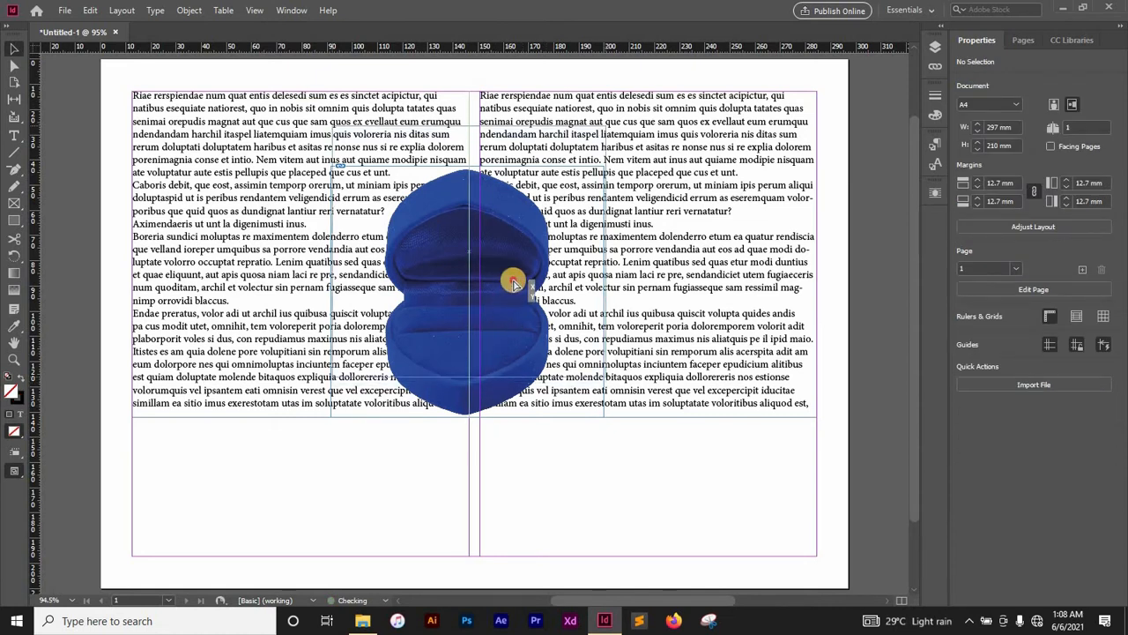
Move the image frame up over the column gutter to about X 92.1 mm, Y 27.5 mm.
left_click_drag(512, 320, 511, 297)
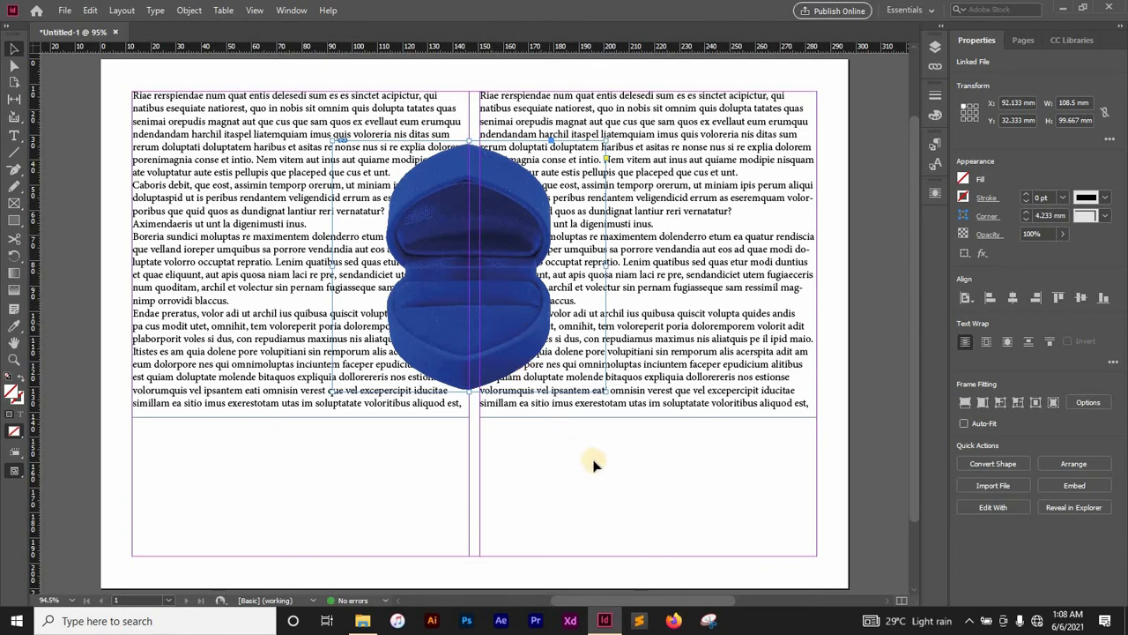
left_click(523, 332)
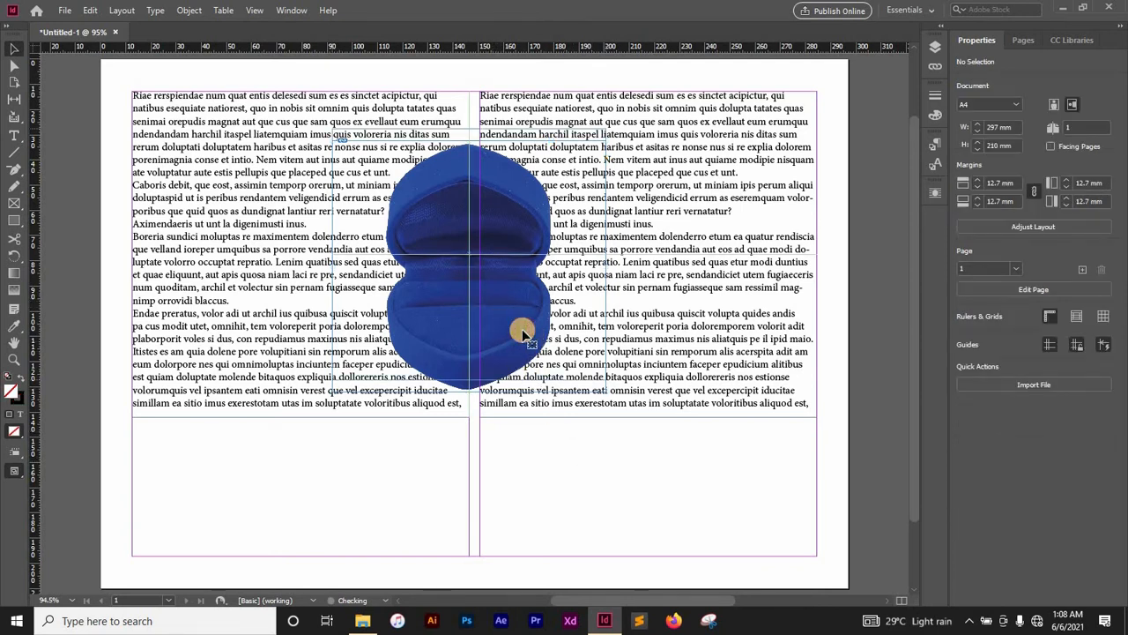
left_click_drag(523, 332, 523, 321)
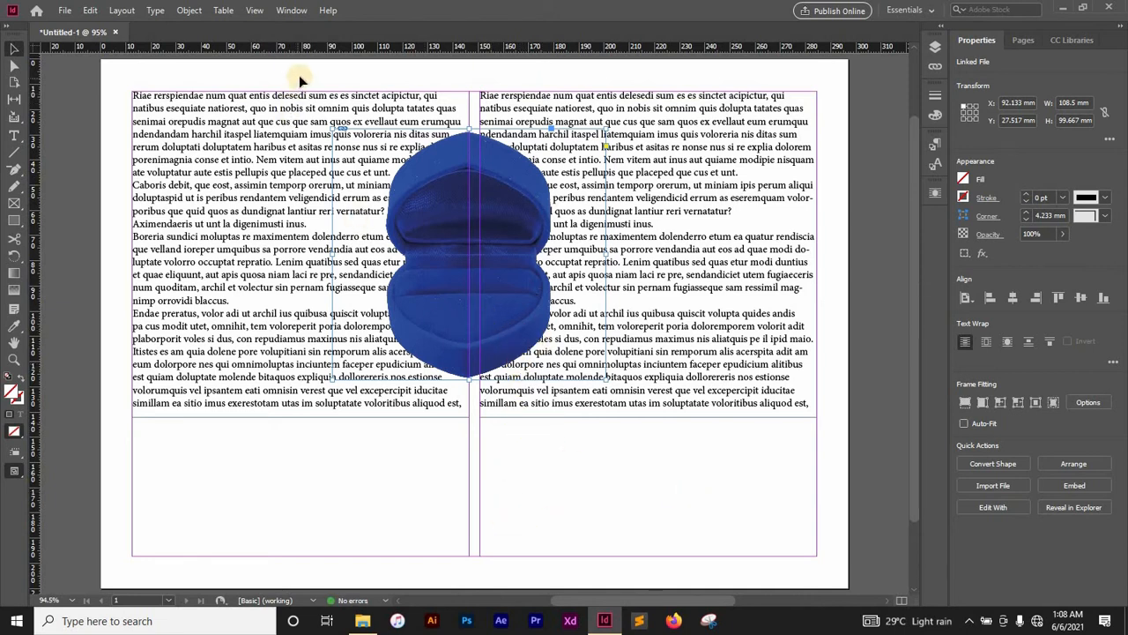
Wrap the text around the jewelry box's object shape, using Alpha Channel as the contour type.
left_click(293, 10)
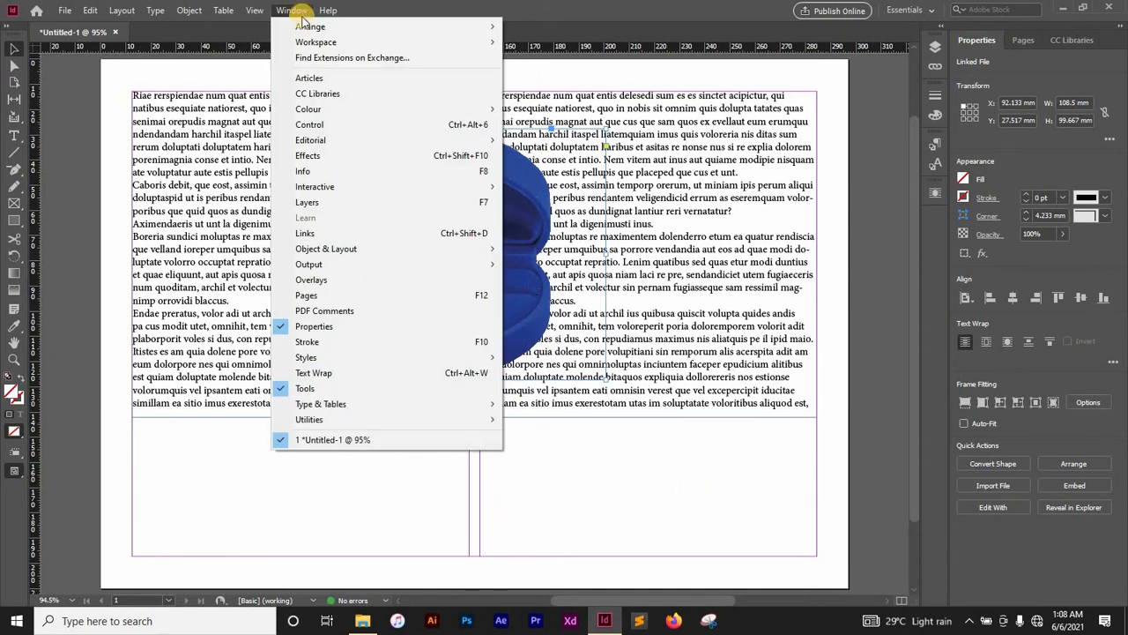
left_click(322, 376)
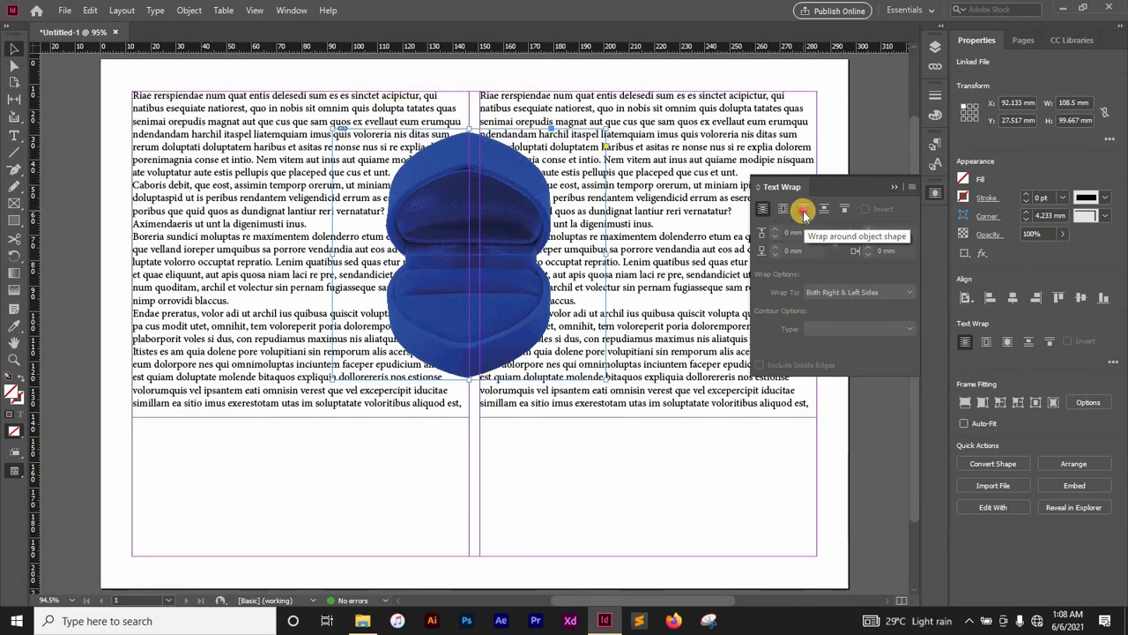
left_click(804, 211)
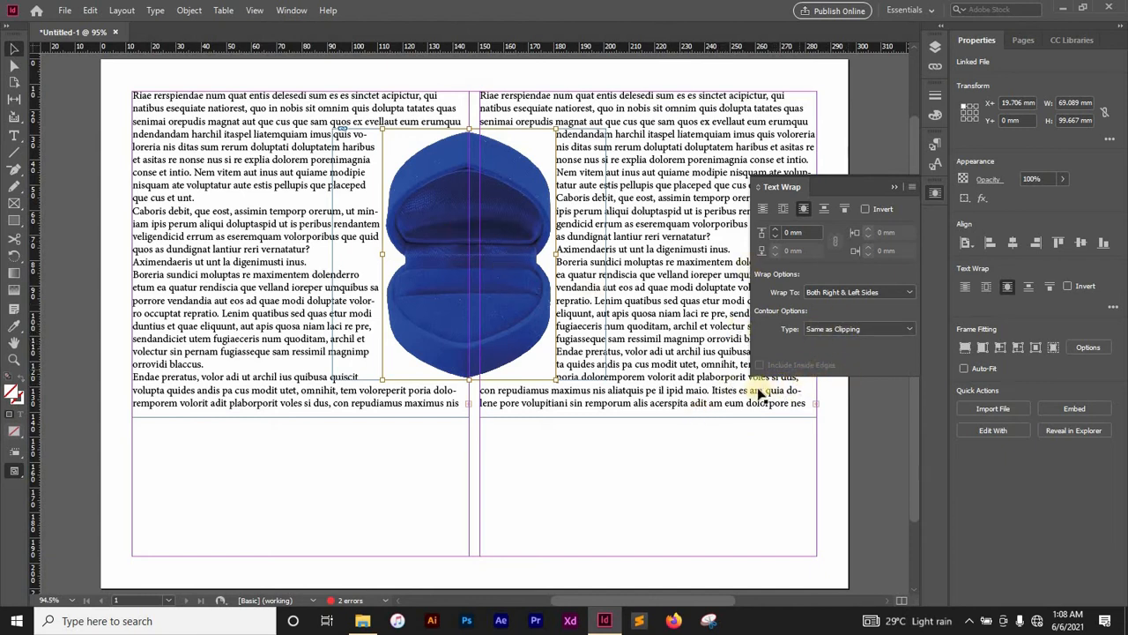
left_click(846, 331)
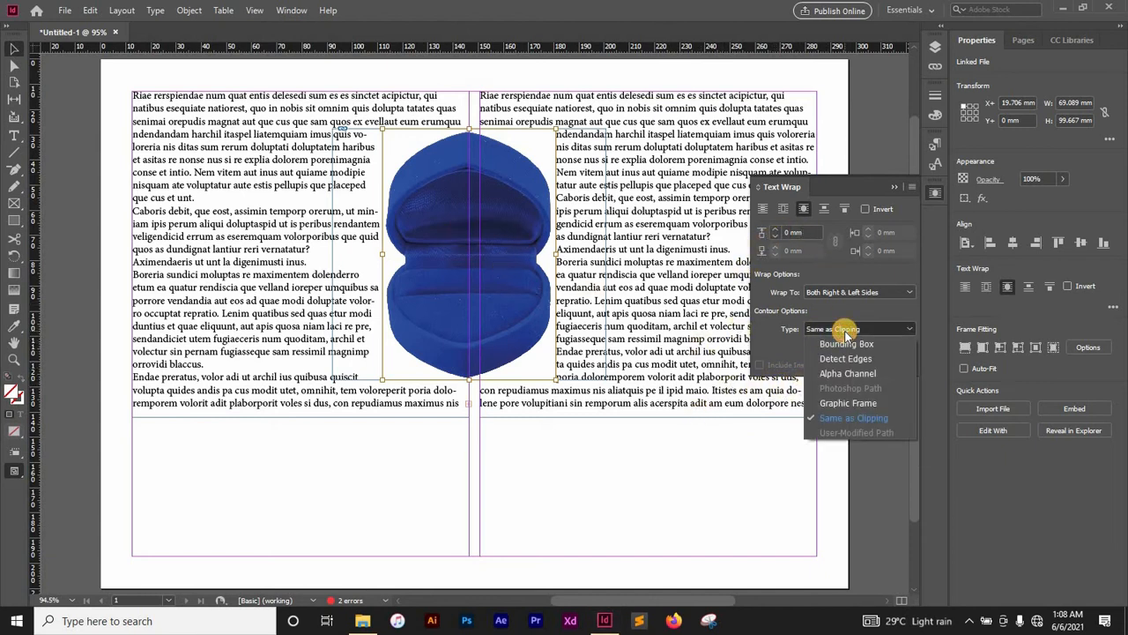
left_click(847, 374)
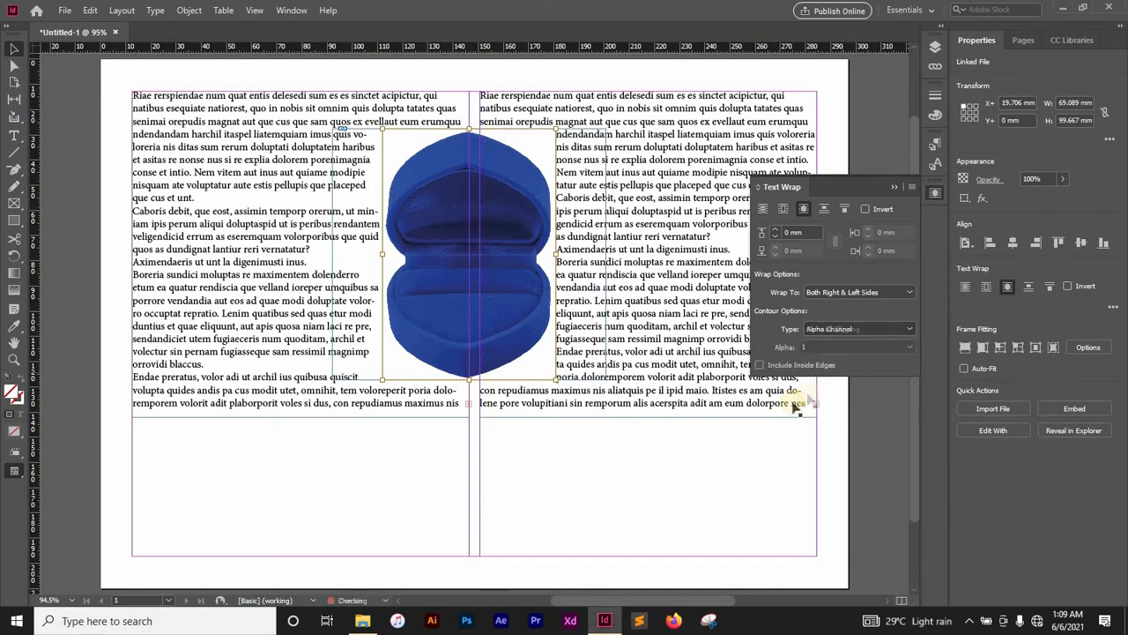
left_click(570, 517)
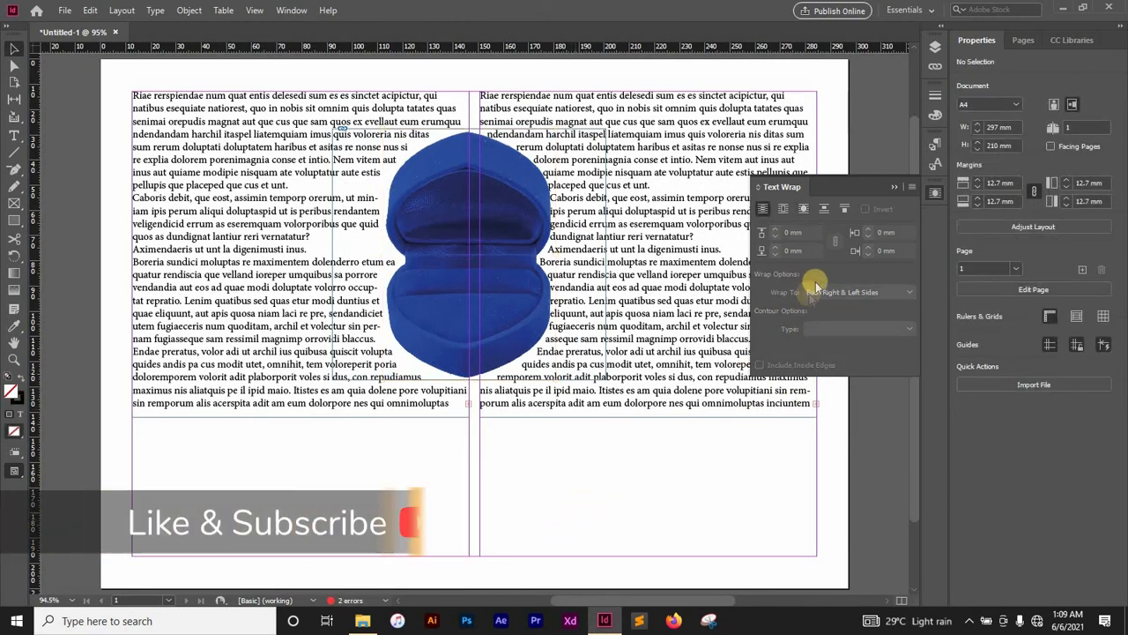
left_click(894, 186)
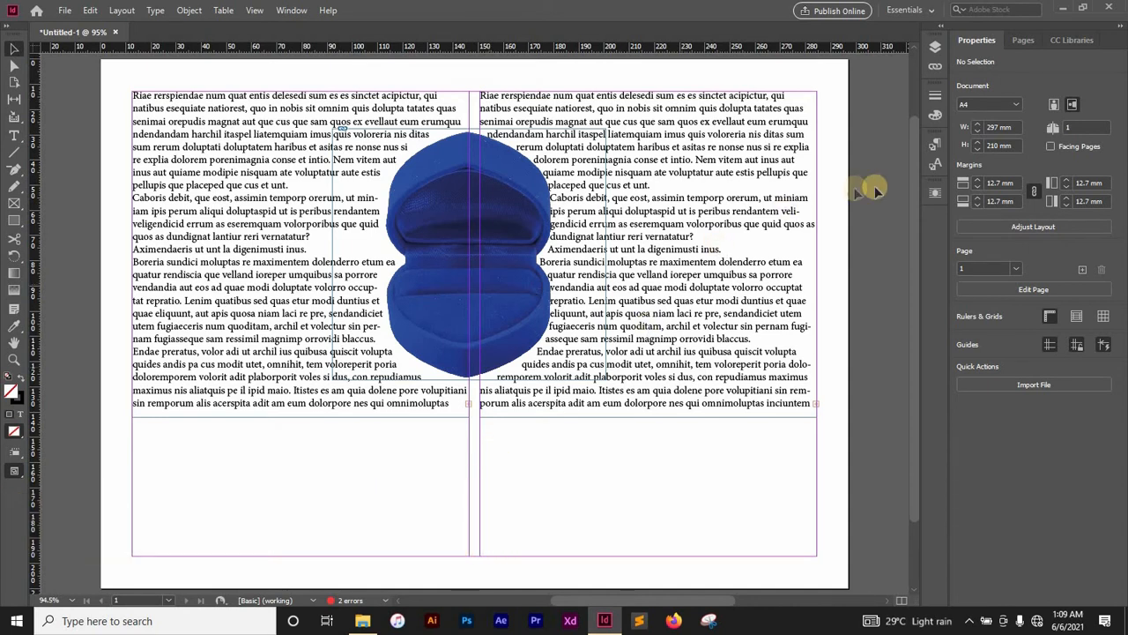
Set the jewelry-box image's text wrap offset to 4 mm.
left_click(935, 192)
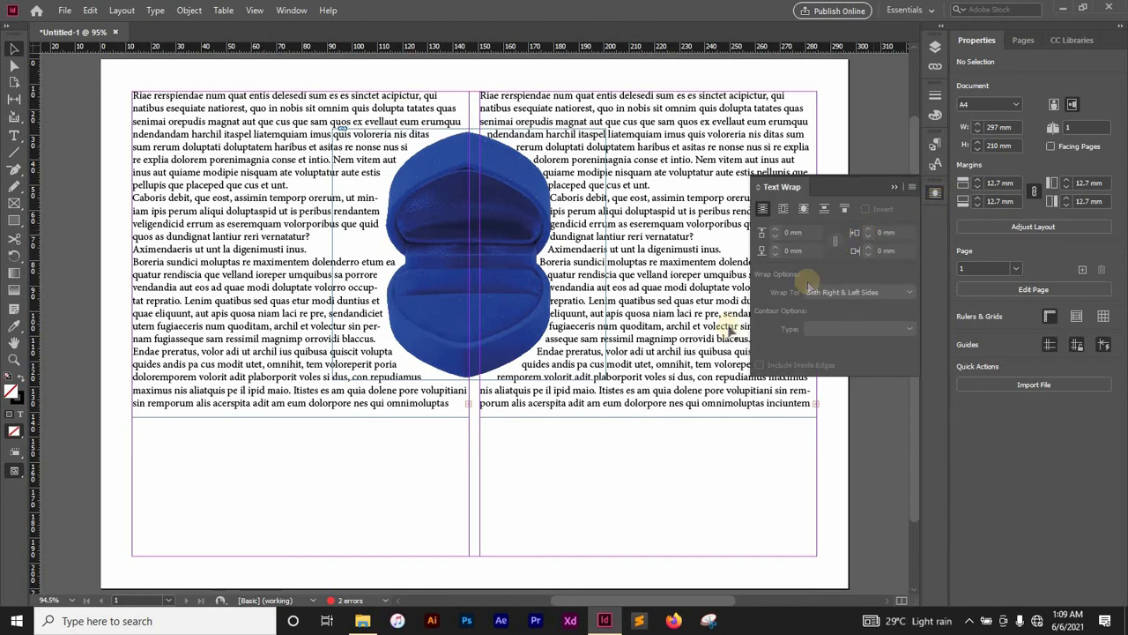
left_click(457, 290)
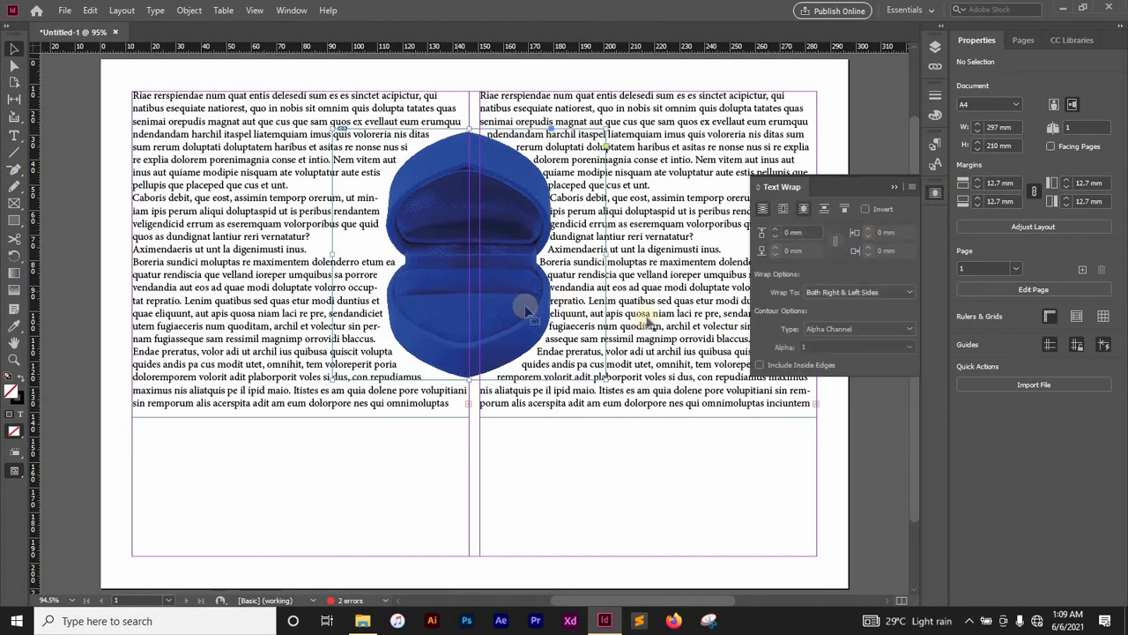
left_click(777, 231)
left_click(777, 231)
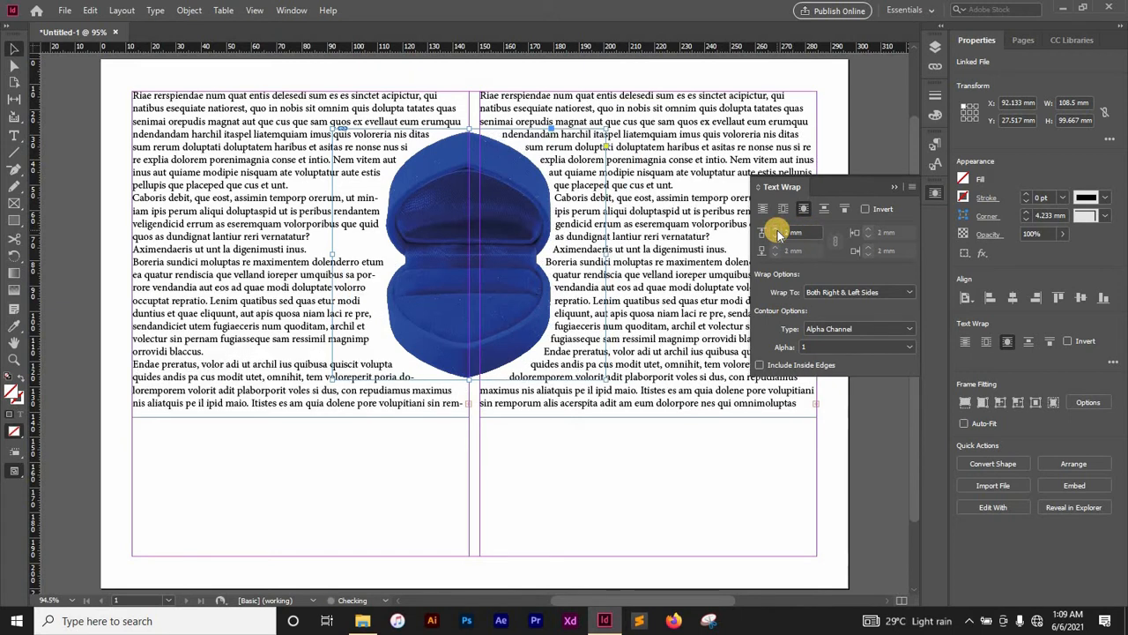
left_click(777, 231)
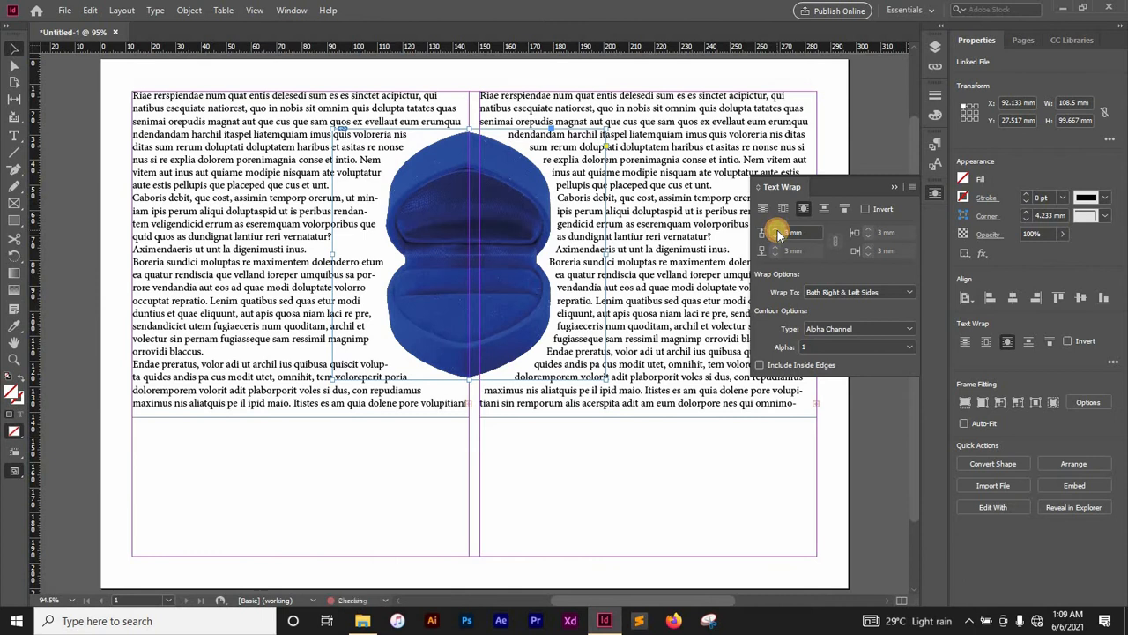
left_click(776, 231)
left_click(776, 231)
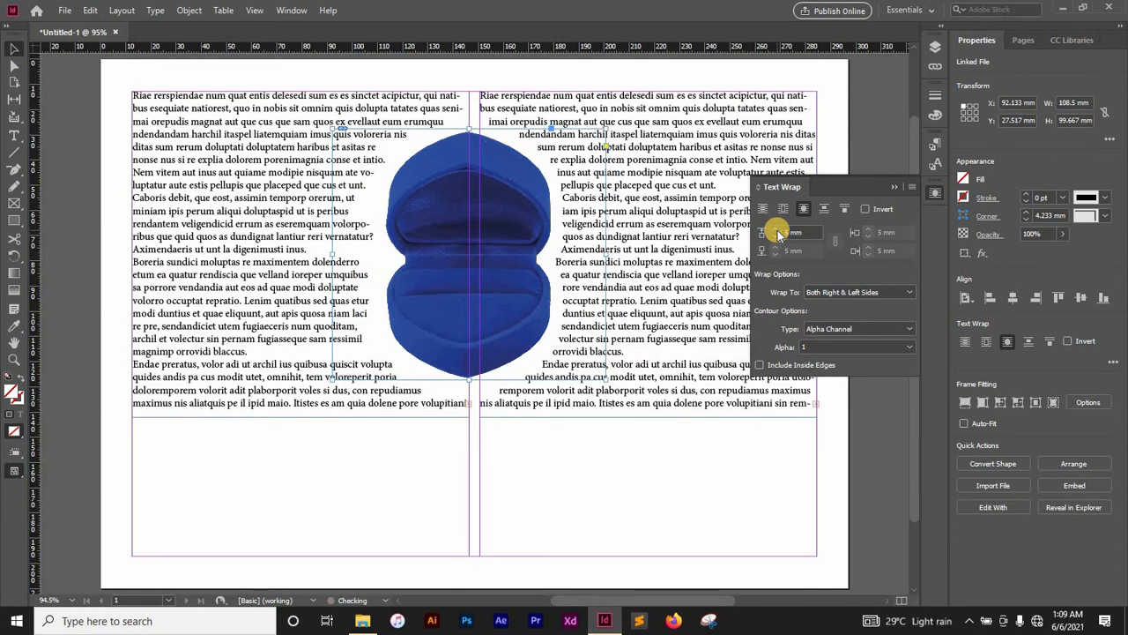
left_click(776, 231)
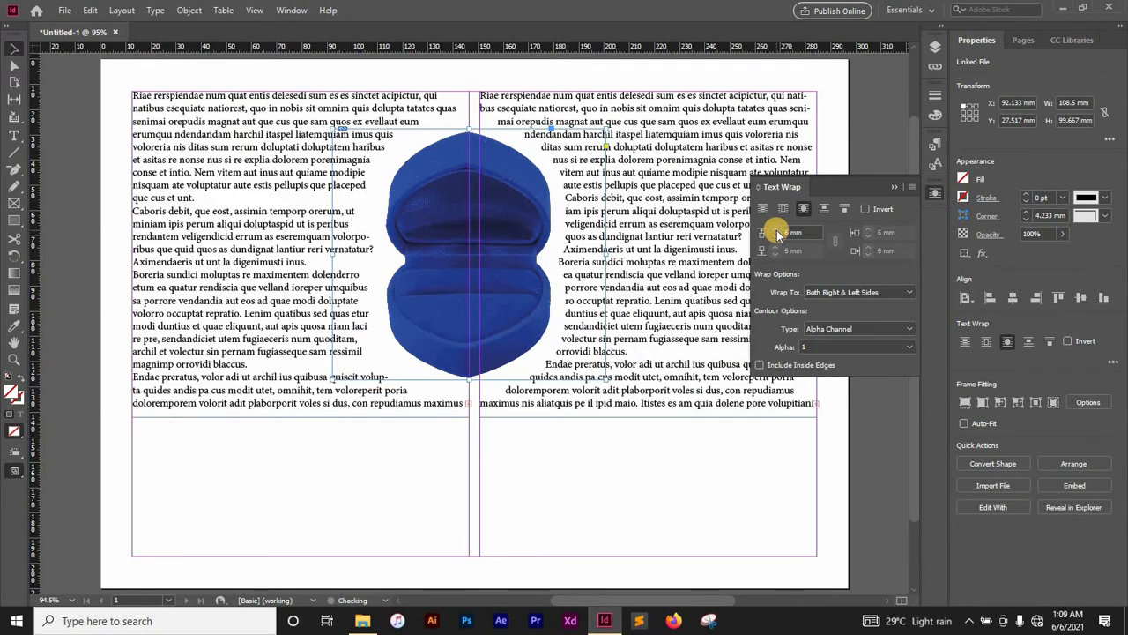
left_click(776, 232)
left_click(776, 236)
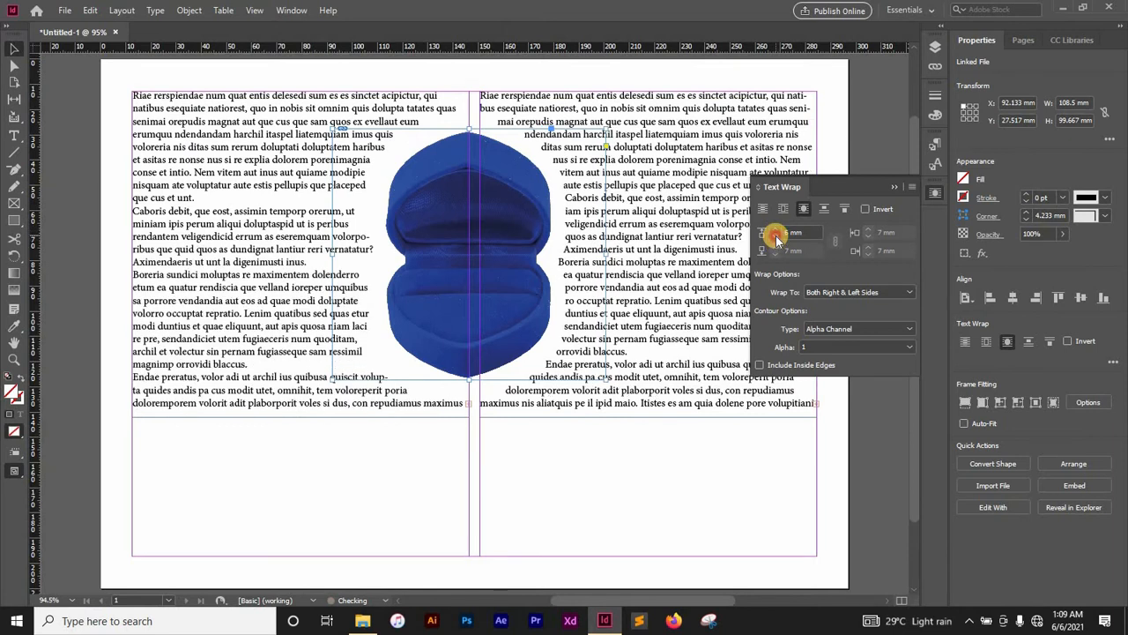
left_click(776, 236)
left_click(775, 234)
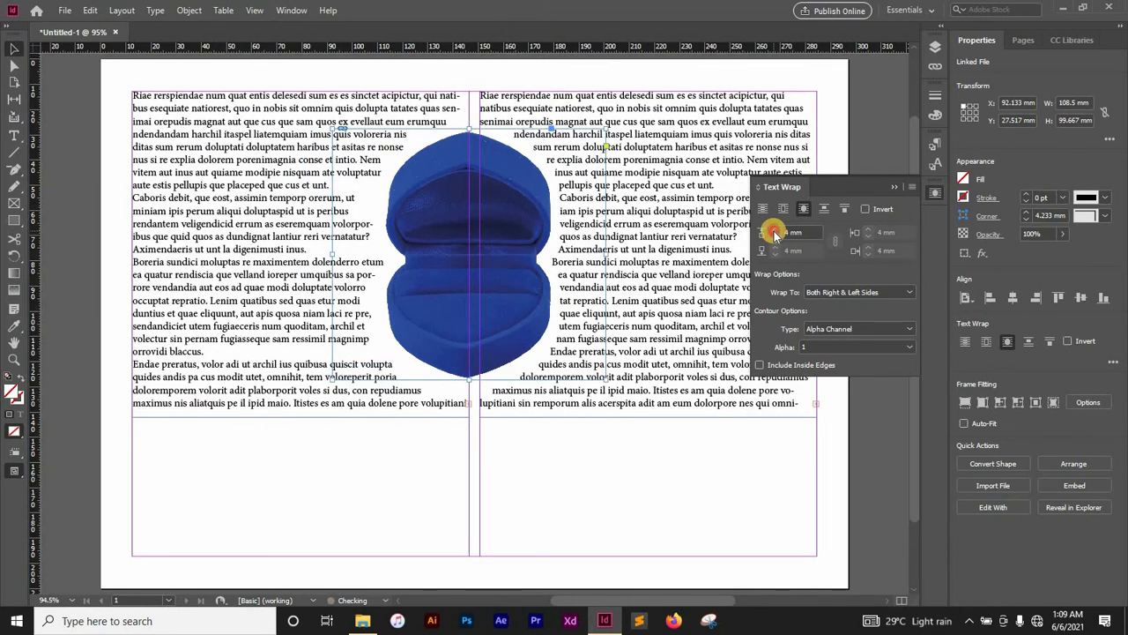
left_click(776, 236)
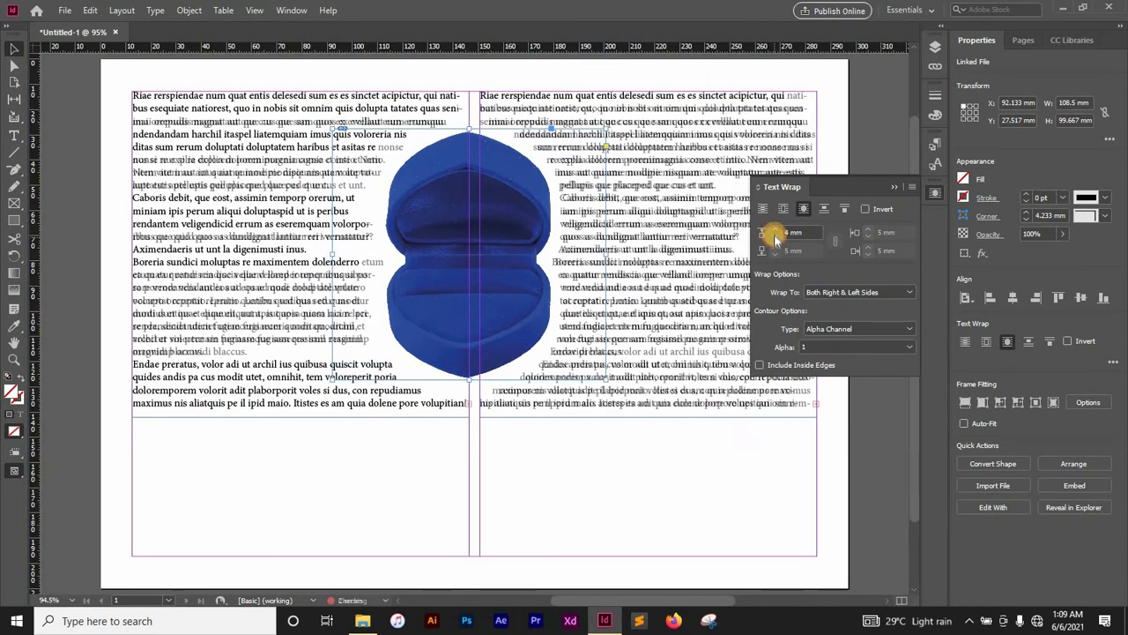
left_click(775, 229)
left_click(776, 239)
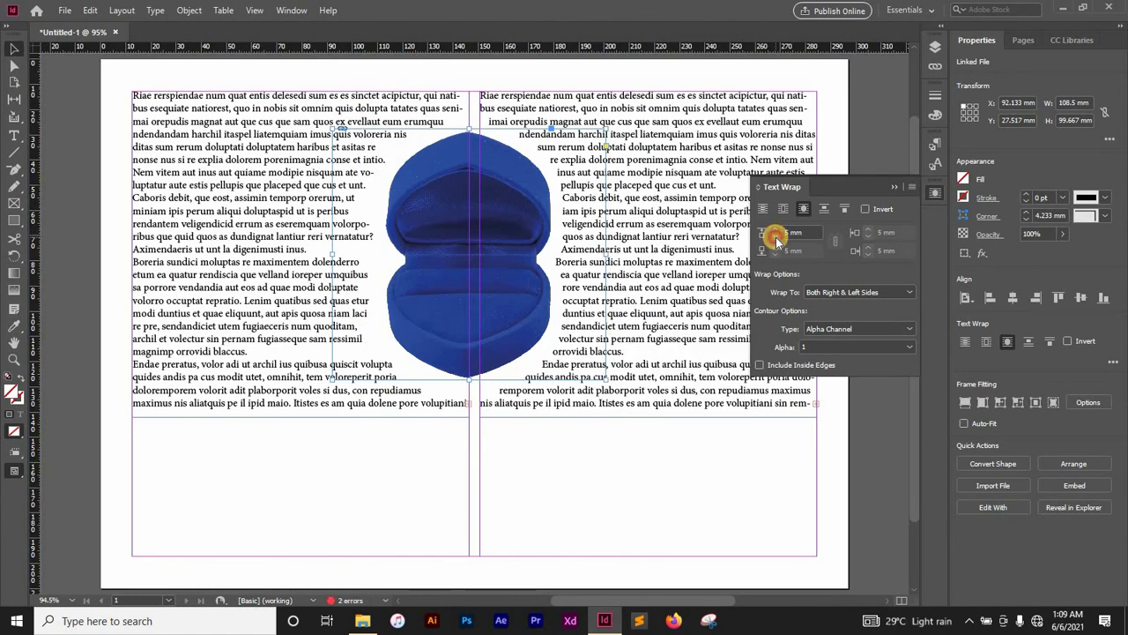
left_click(897, 187)
left_click(708, 479)
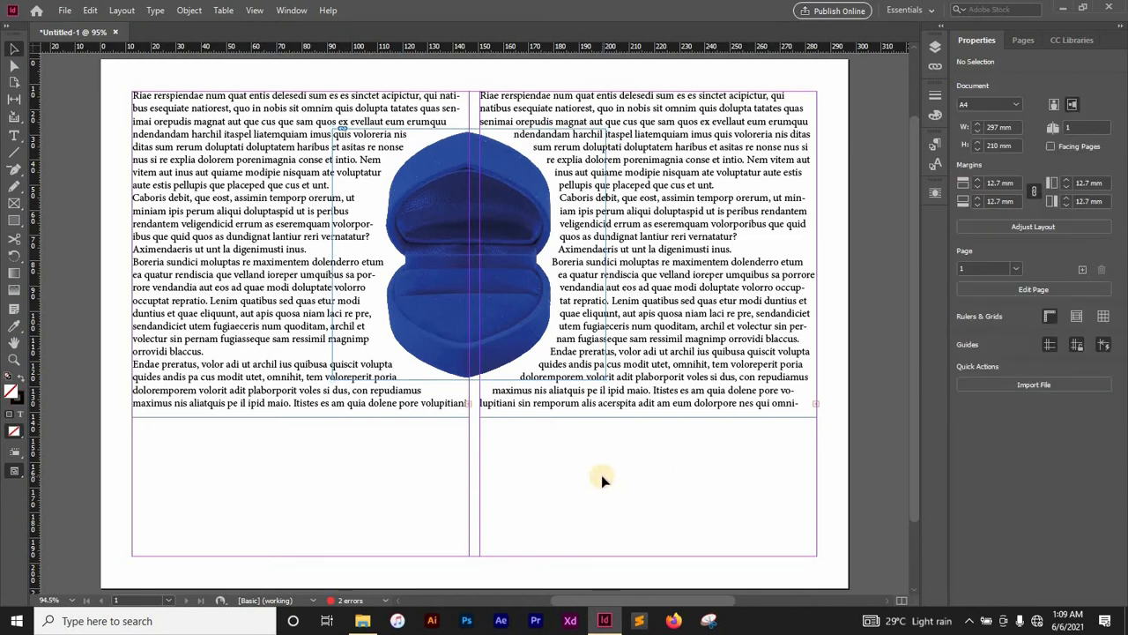
Preview the page without guides and frame edges, and return to the normal view.
key("w")
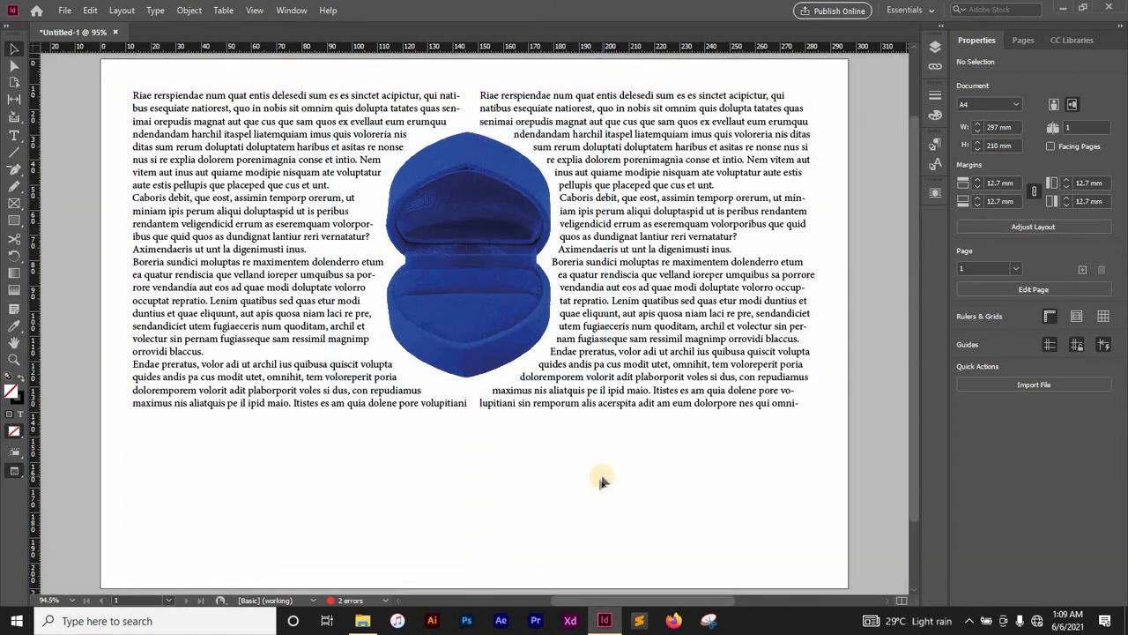
key("w")
key("w")
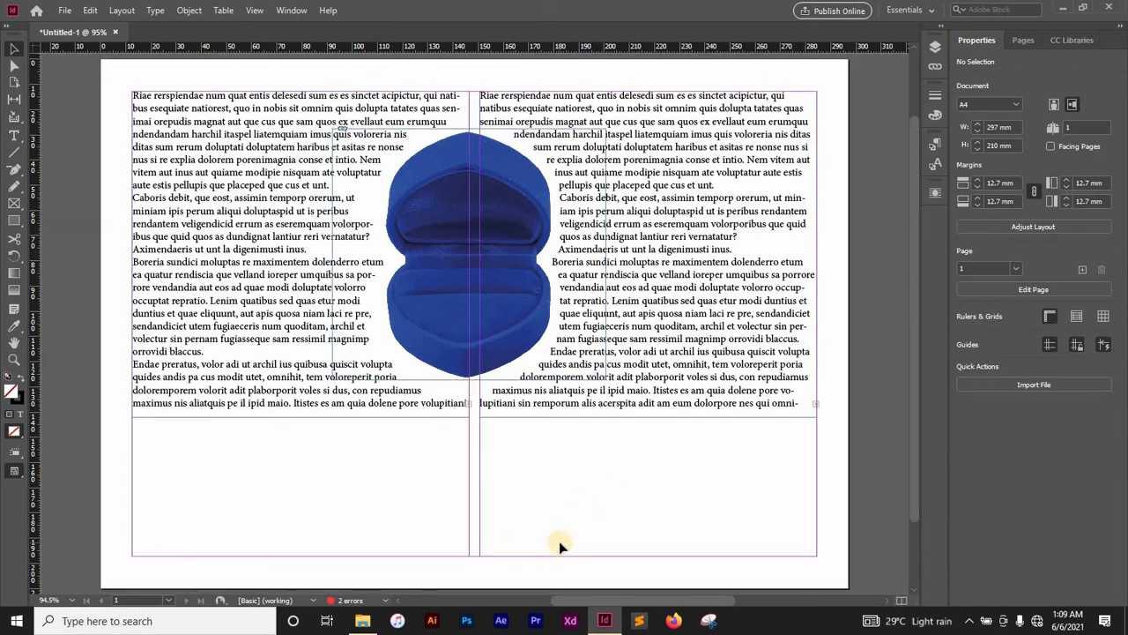